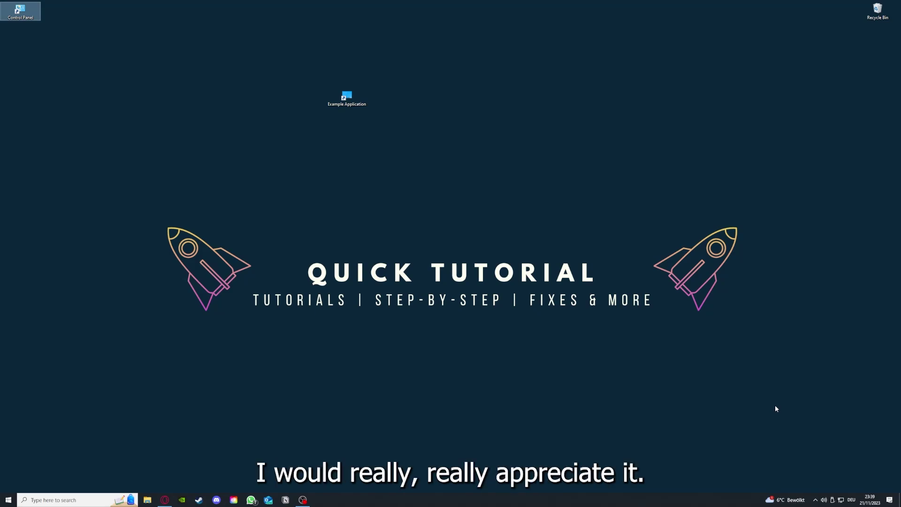
Clear the desktop selection, launch the Example Application shortcut and close the Desktop folder window.
{"action": "left_click", "coordinate": [639, 338]}
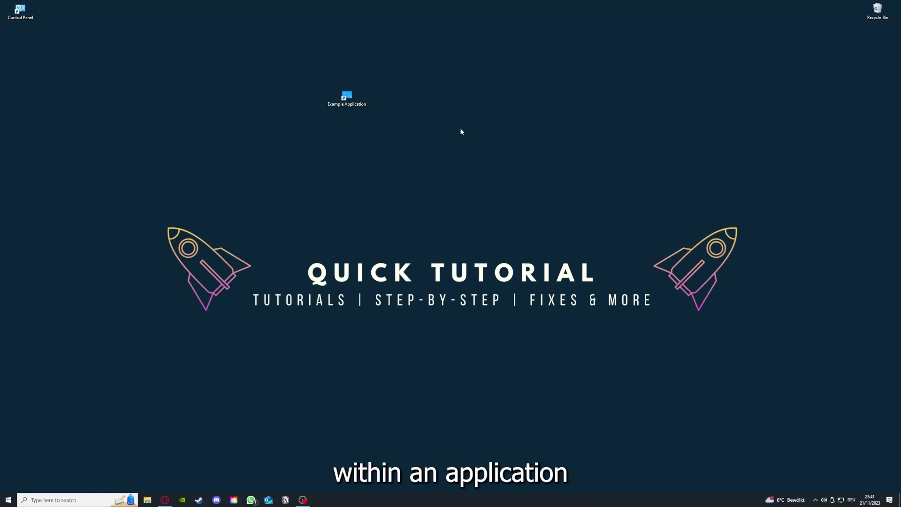
{"action": "left_click_drag", "start_coordinate": [118, 175], "coordinate": [762, 375]}
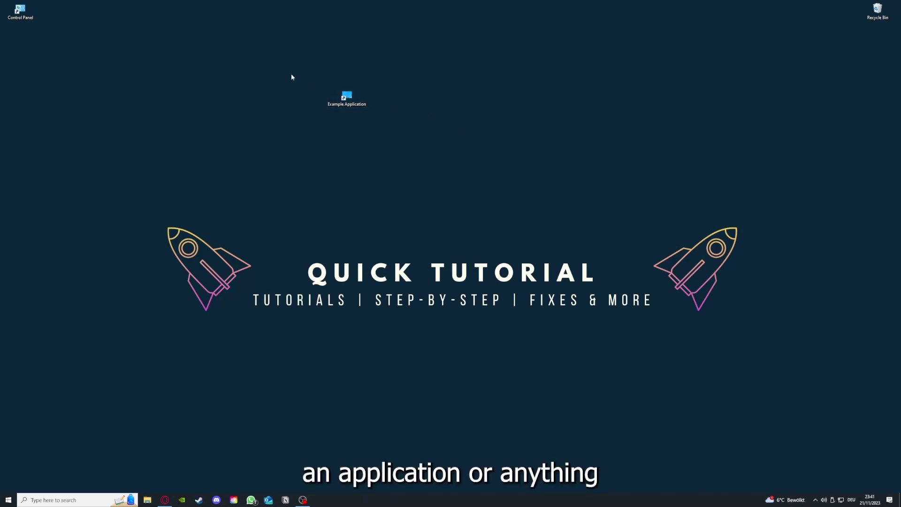
{"action": "left_click_drag", "start_coordinate": [118, 176], "coordinate": [761, 378]}
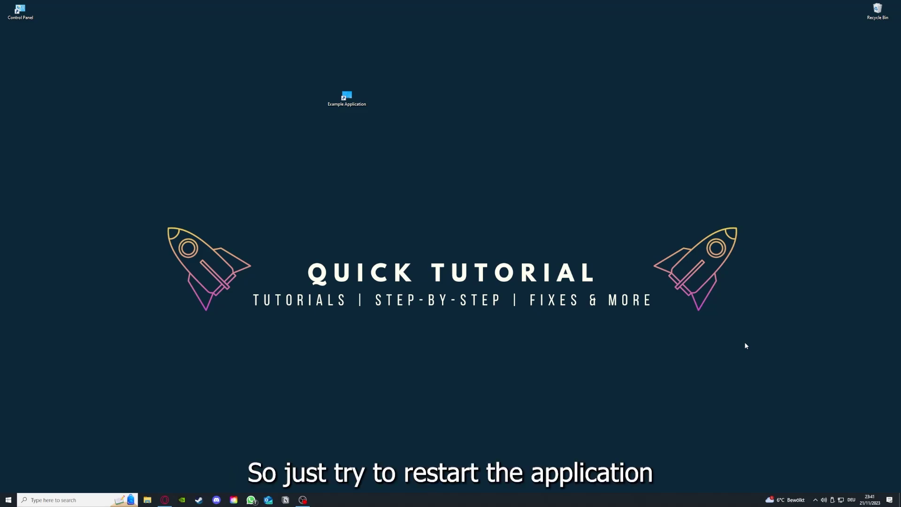
{"action": "double_click", "coordinate": [347, 100]}
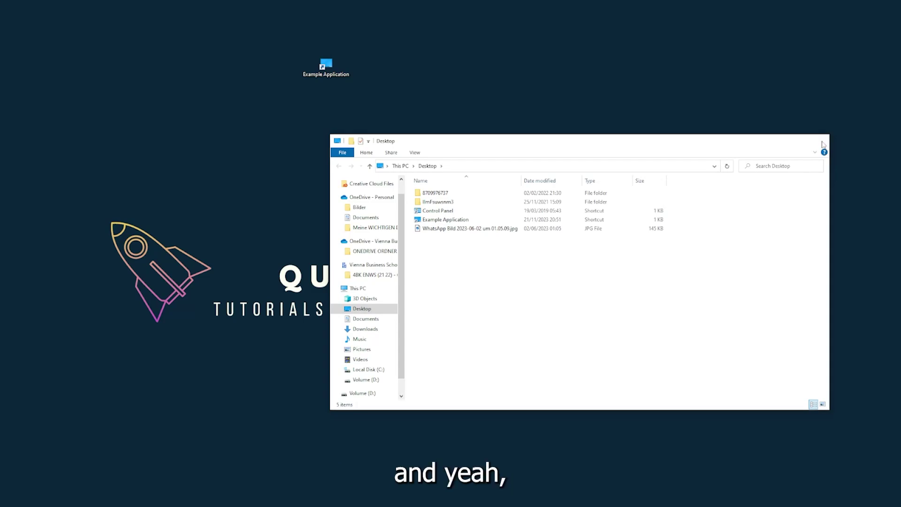
{"action": "left_click", "coordinate": [821, 144]}
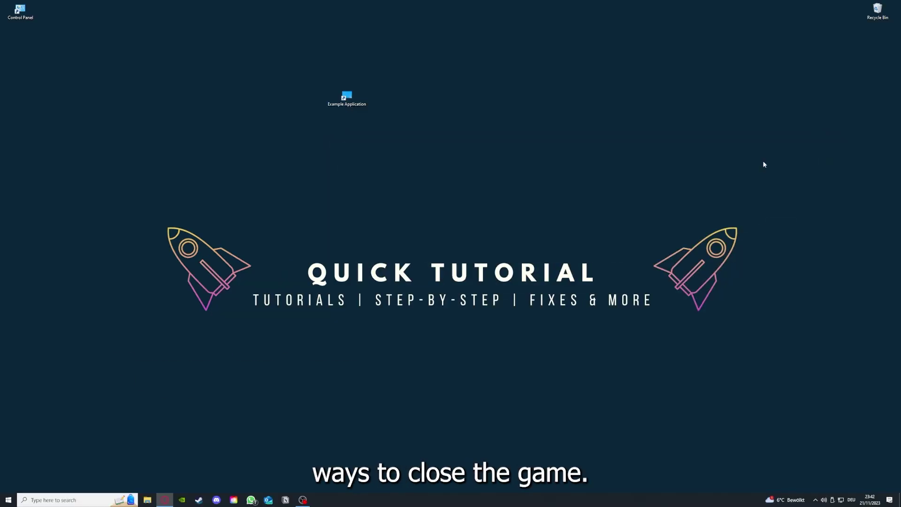
Open Task Manager from the taskbar and end the selected Task Manager process.
{"action": "right_click", "coordinate": [338, 499]}
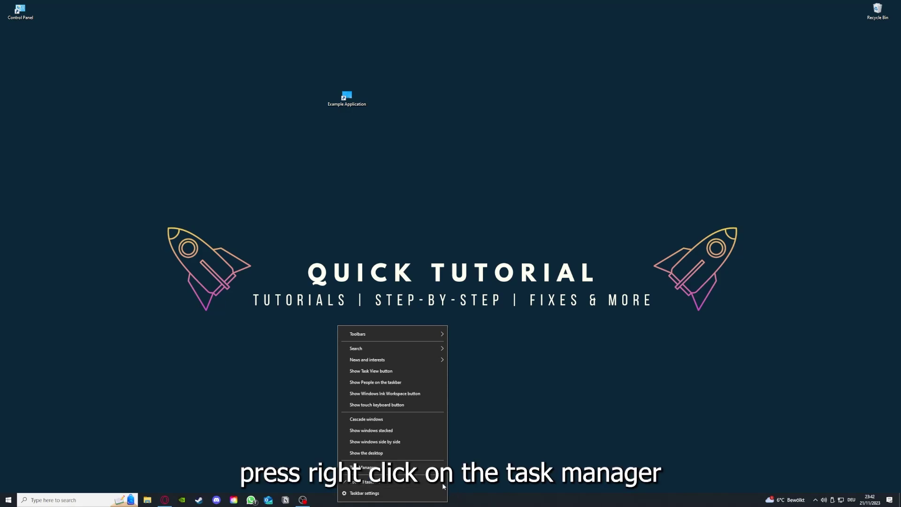
{"action": "left_click", "coordinate": [404, 469]}
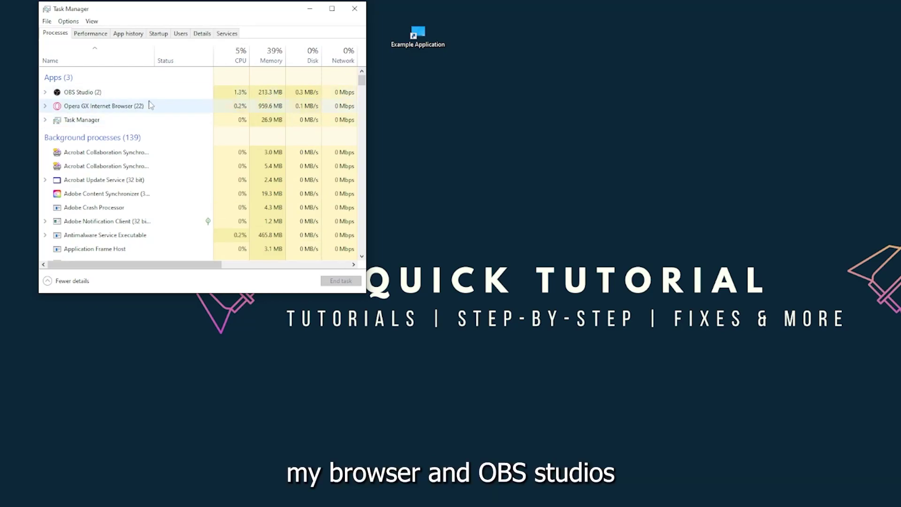
{"action": "left_click", "coordinate": [168, 122]}
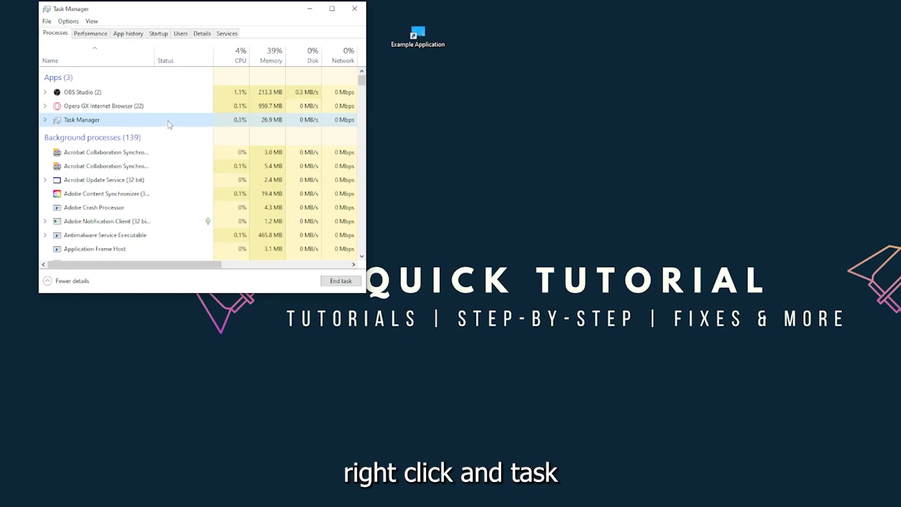
{"action": "left_click", "coordinate": [336, 283]}
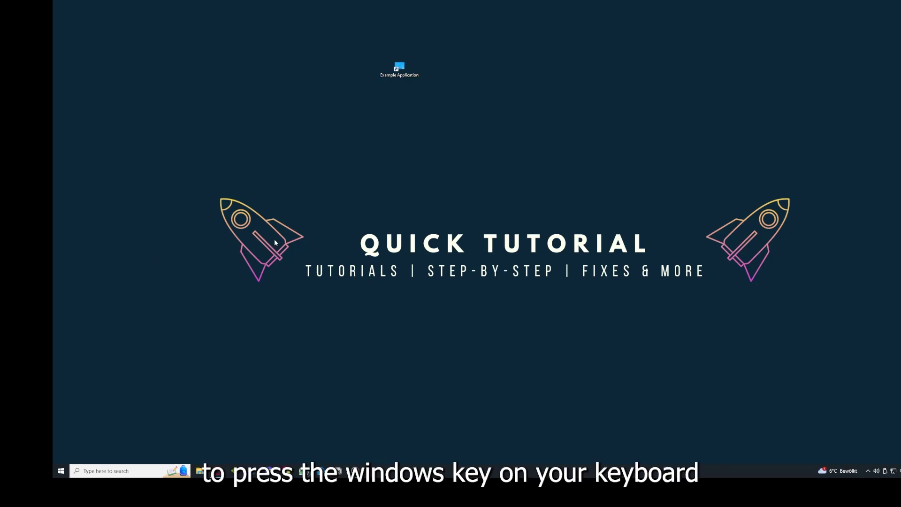
Bring up the Start menu's sleep, shut down and restart options, then dismiss them unchosen.
{"action": "key", "text": "super"}
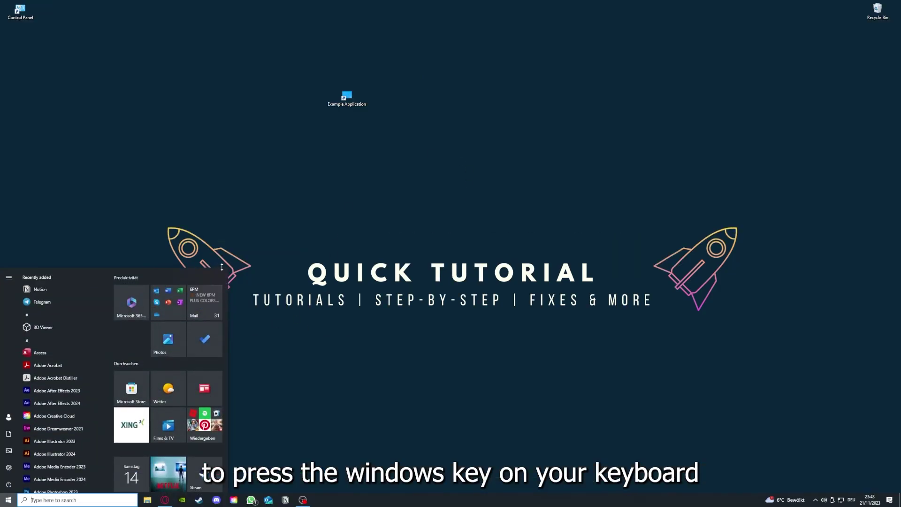
{"action": "key", "text": "super"}
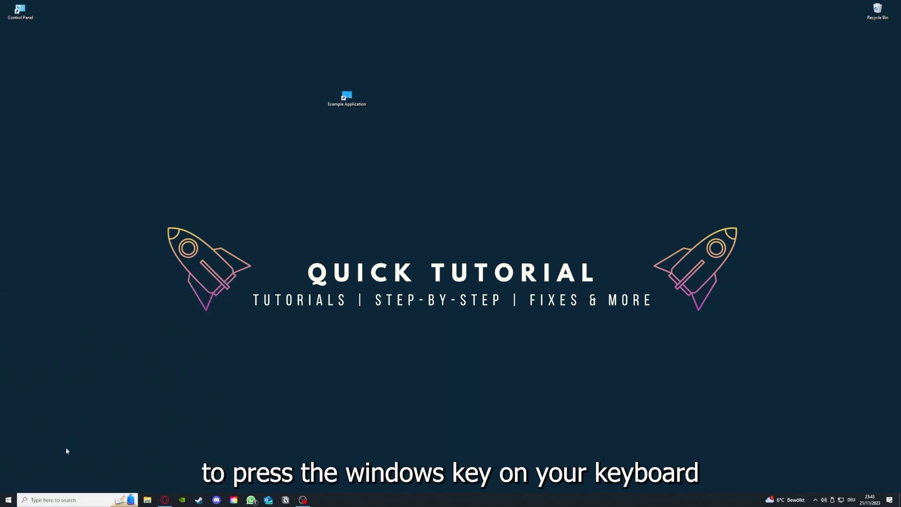
{"action": "left_click", "coordinate": [10, 497]}
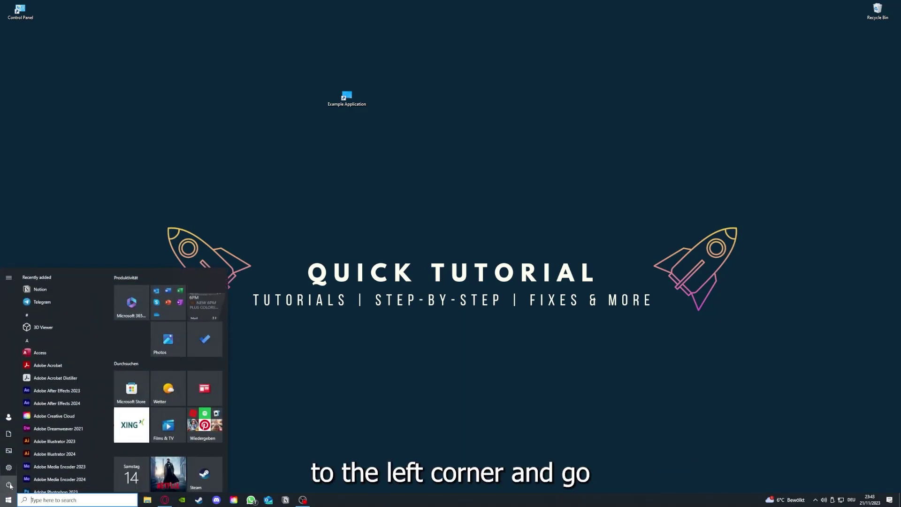
{"action": "mouse_move", "coordinate": [9, 486]}
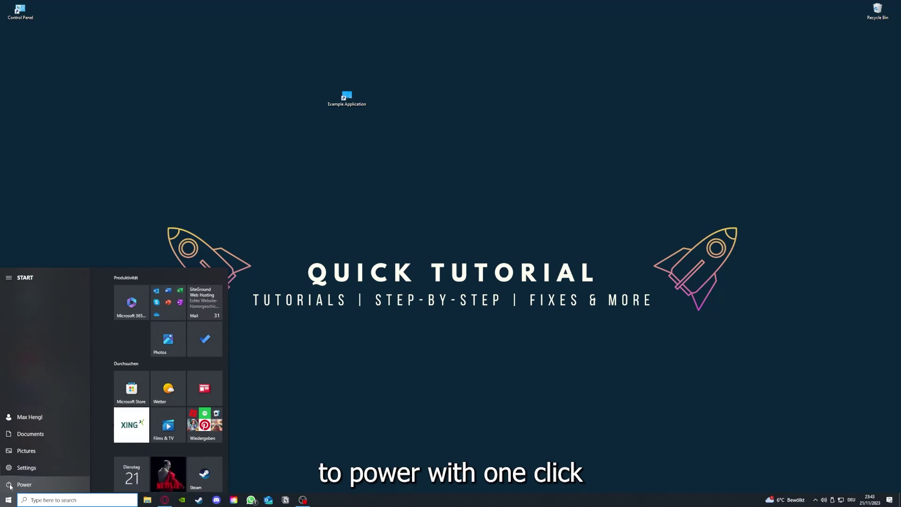
{"action": "left_click", "coordinate": [10, 486]}
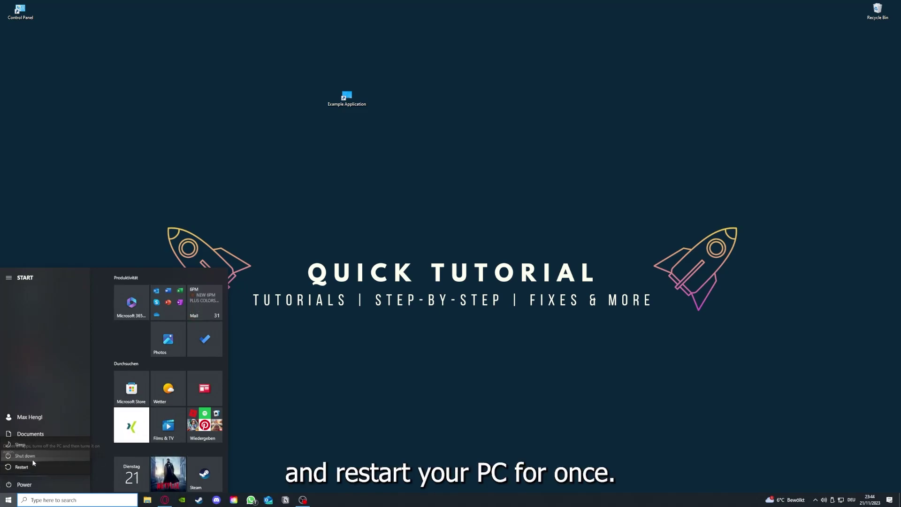
{"action": "left_click", "coordinate": [359, 362]}
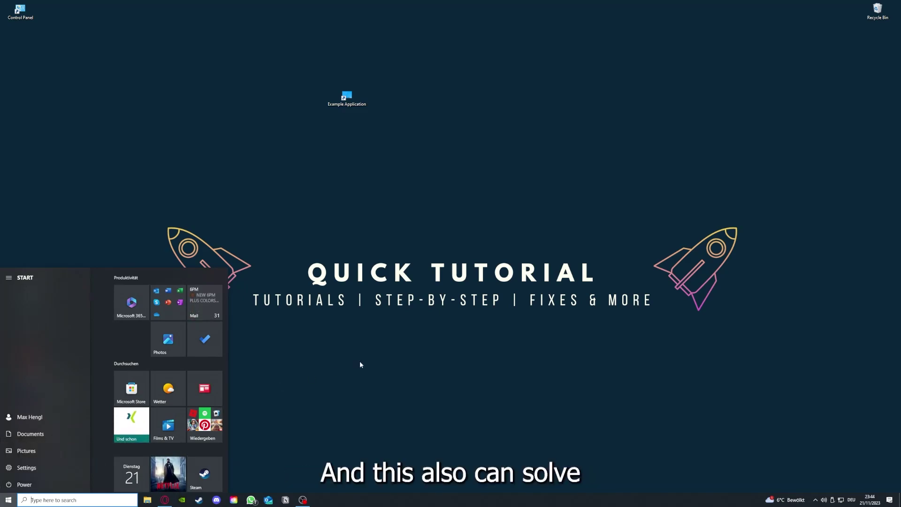
{"action": "left_click", "coordinate": [356, 360]}
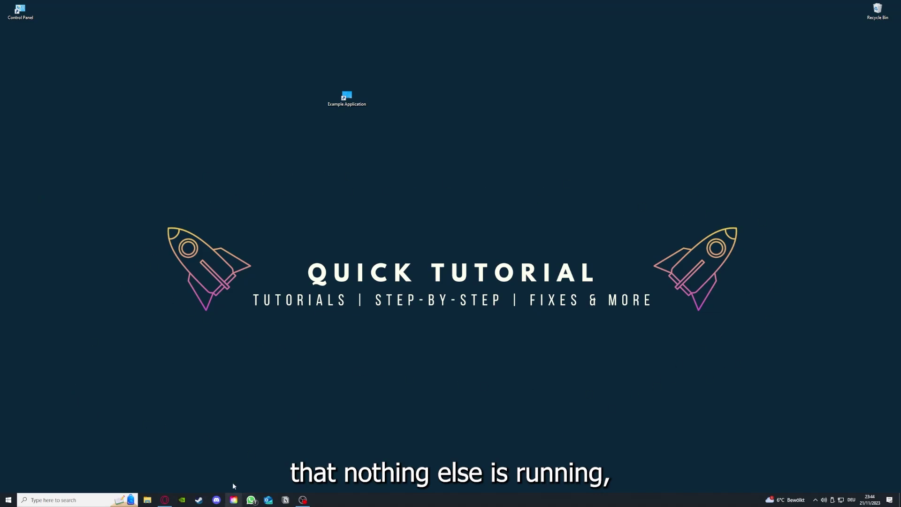
Reopen Task Manager on its Startup tab listing the apps that run at startup.
{"action": "right_click", "coordinate": [350, 499]}
{"action": "left_click", "coordinate": [370, 460]}
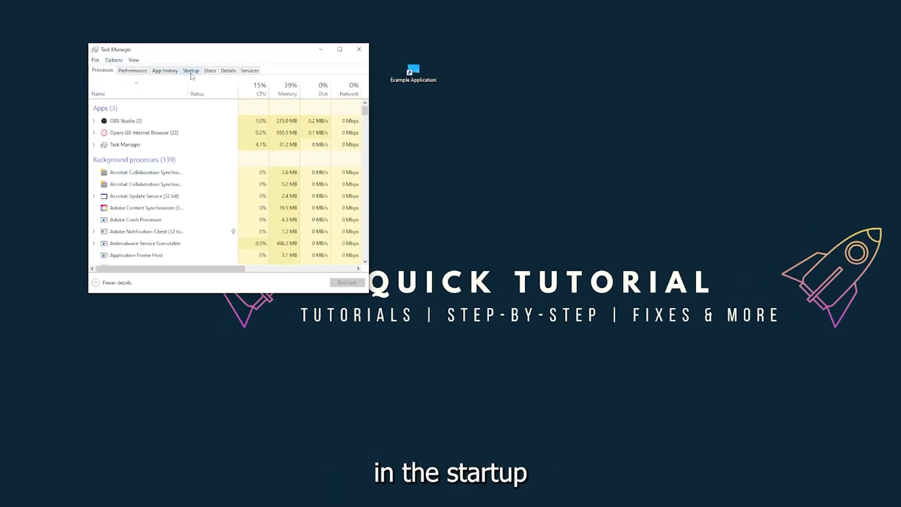
{"action": "left_click", "coordinate": [191, 72]}
{"action": "scroll", "coordinate": [202, 188], "scroll_direction": "down", "scroll_amount": 3}
{"action": "scroll", "coordinate": [189, 234], "scroll_direction": "up", "scroll_amount": 3}
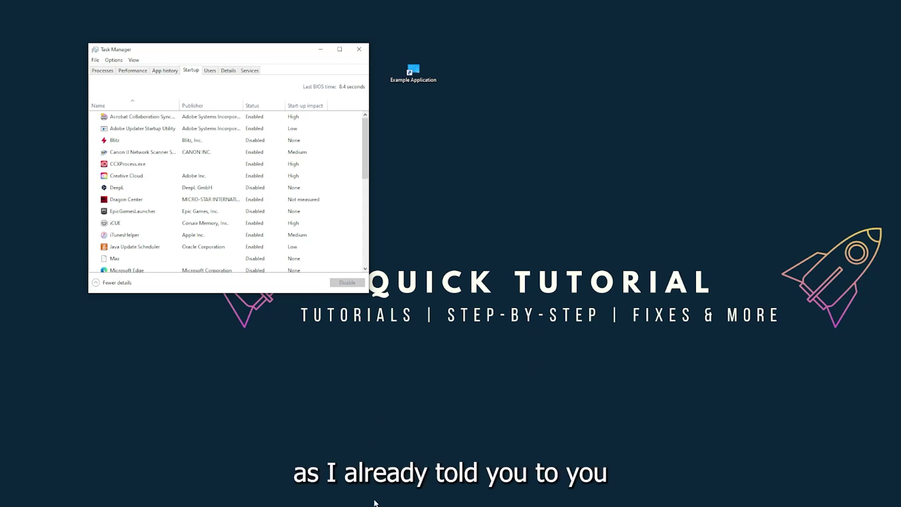
{"action": "right_click", "coordinate": [359, 500]}
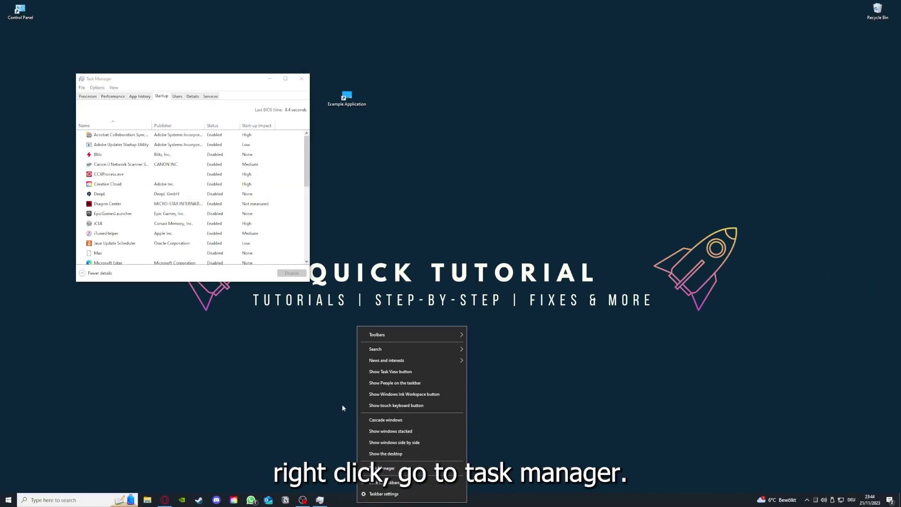
{"action": "left_click", "coordinate": [382, 468]}
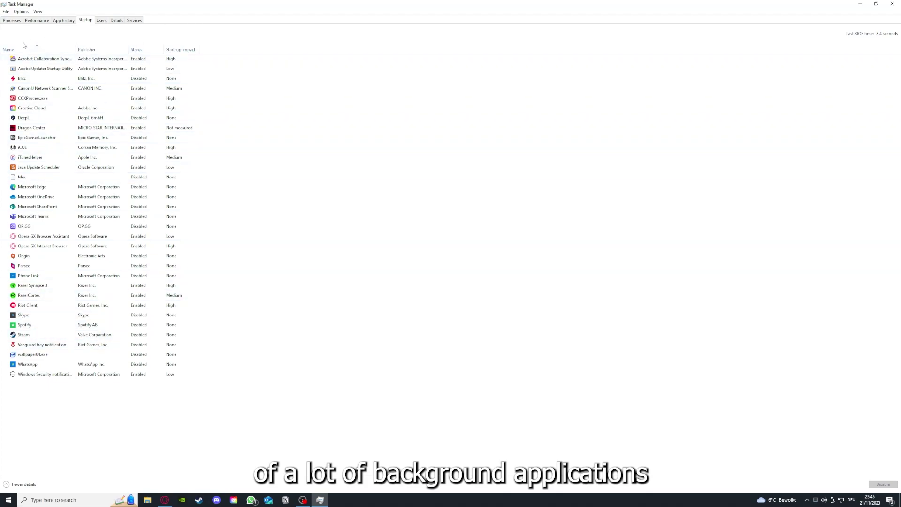
Inspect the Acrobat, CCXProcess, OneDrive, Phone Link and iTunesHelper startup entries, leaving all Enabled.
{"action": "right_click", "coordinate": [147, 59]}
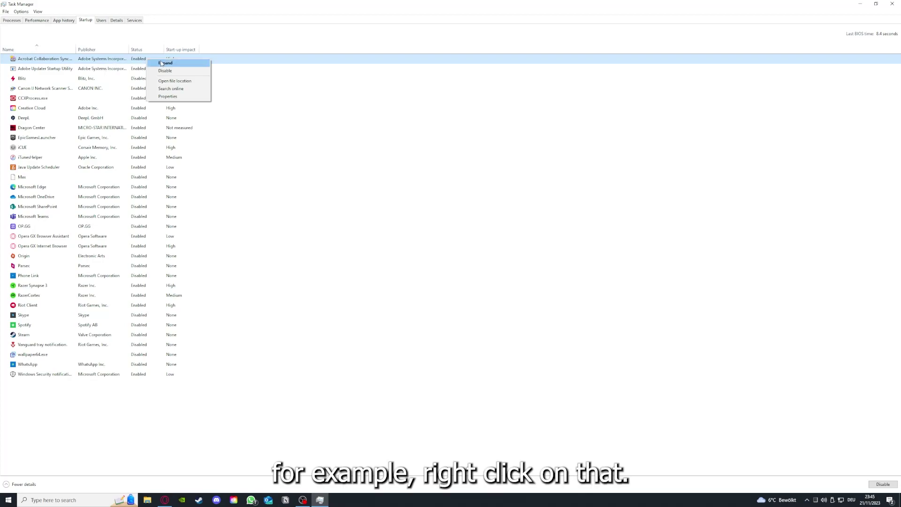
{"action": "left_click", "coordinate": [314, 98]}
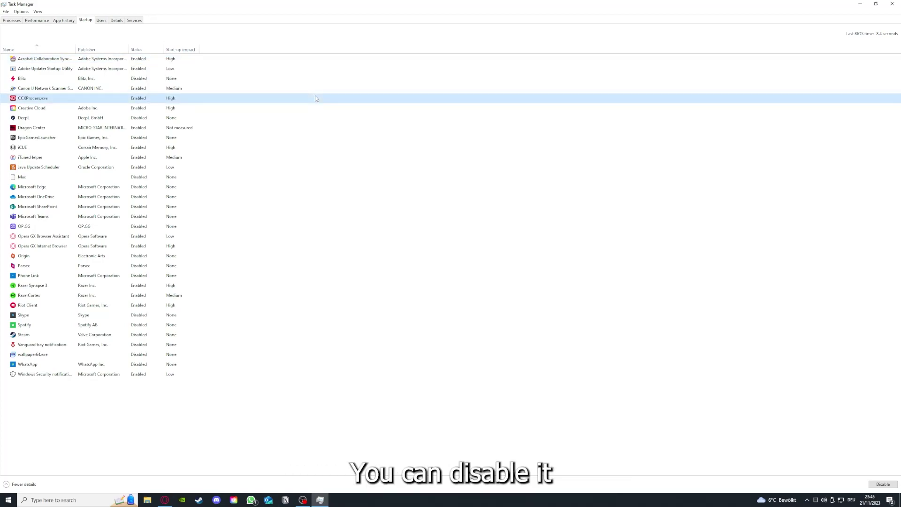
{"action": "left_click", "coordinate": [474, 198]}
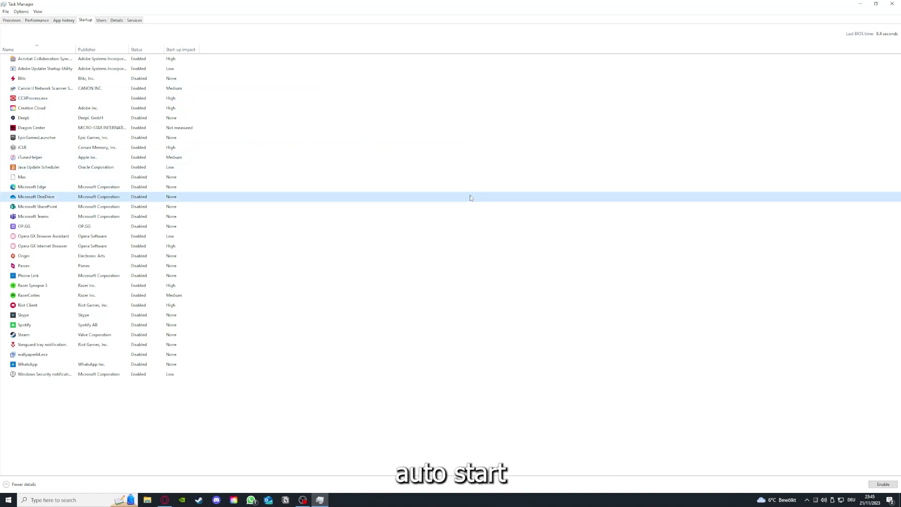
{"action": "left_click", "coordinate": [56, 60]}
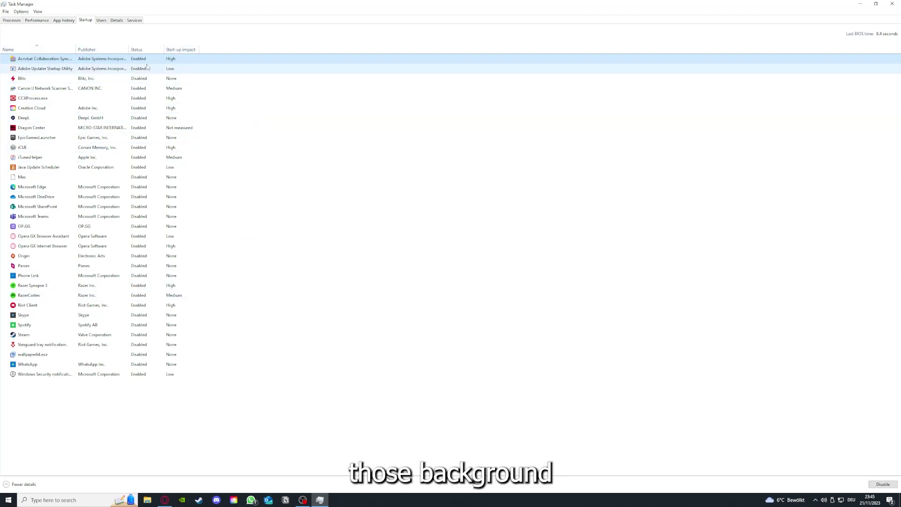
{"action": "right_click", "coordinate": [221, 206]}
{"action": "left_click", "coordinate": [252, 277]}
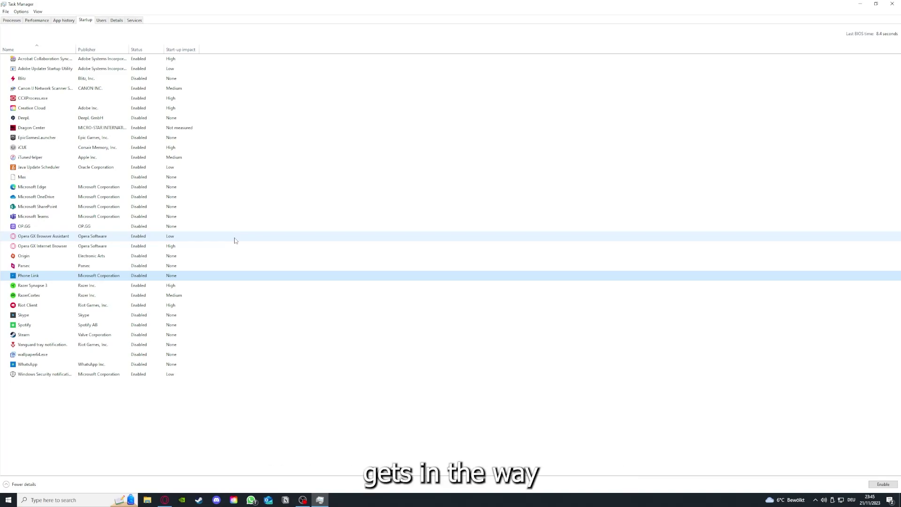
{"action": "left_click", "coordinate": [197, 163]}
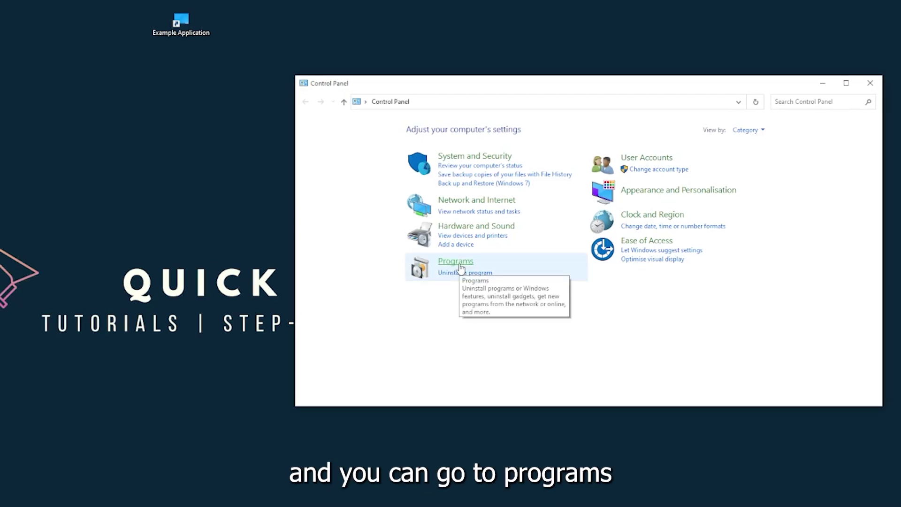
Go to Programs > Programs and Features and scroll the installed list to Overwolf.
{"action": "left_click", "coordinate": [440, 266]}
{"action": "left_click", "coordinate": [460, 267]}
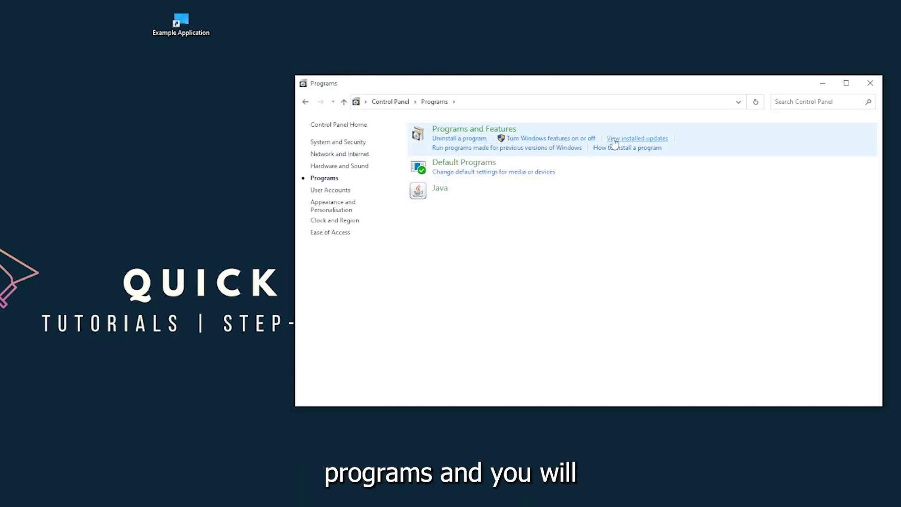
{"action": "left_click", "coordinate": [486, 135]}
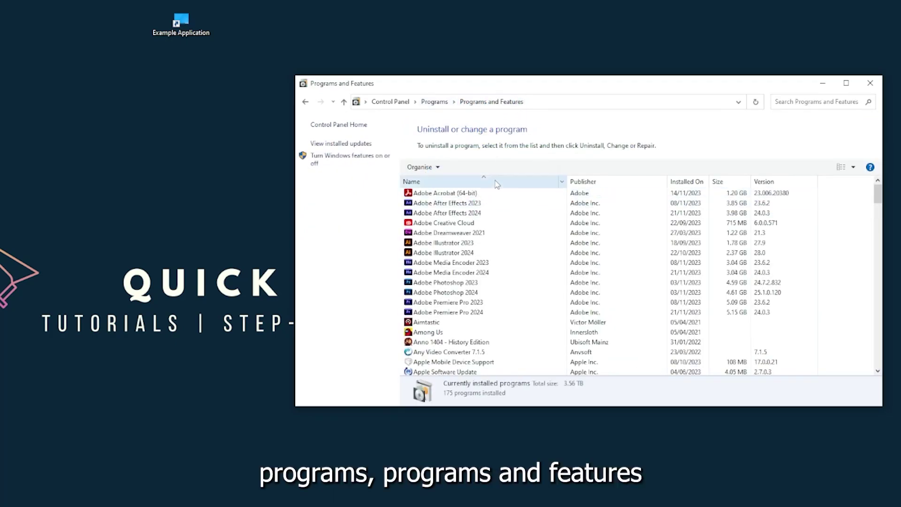
{"action": "scroll", "coordinate": [476, 265], "scroll_direction": "down", "scroll_amount": 20}
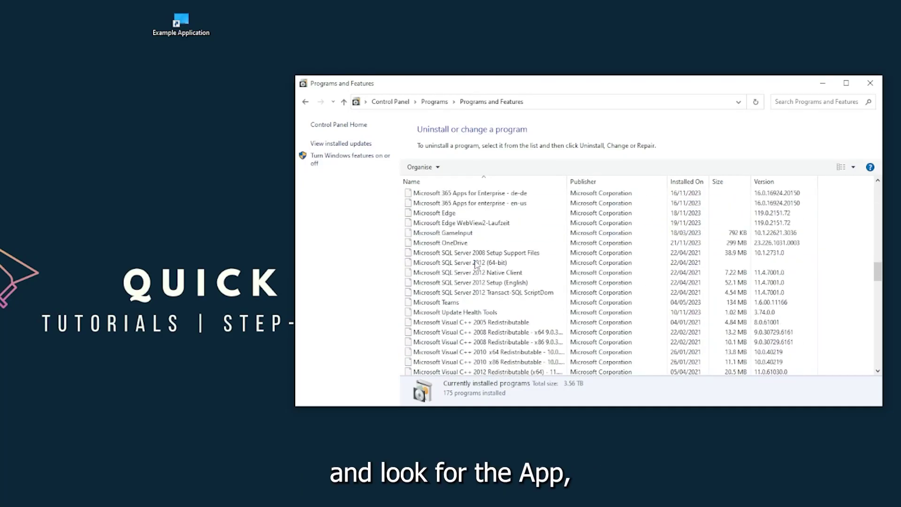
{"action": "scroll", "coordinate": [476, 264], "scroll_direction": "down", "scroll_amount": 20}
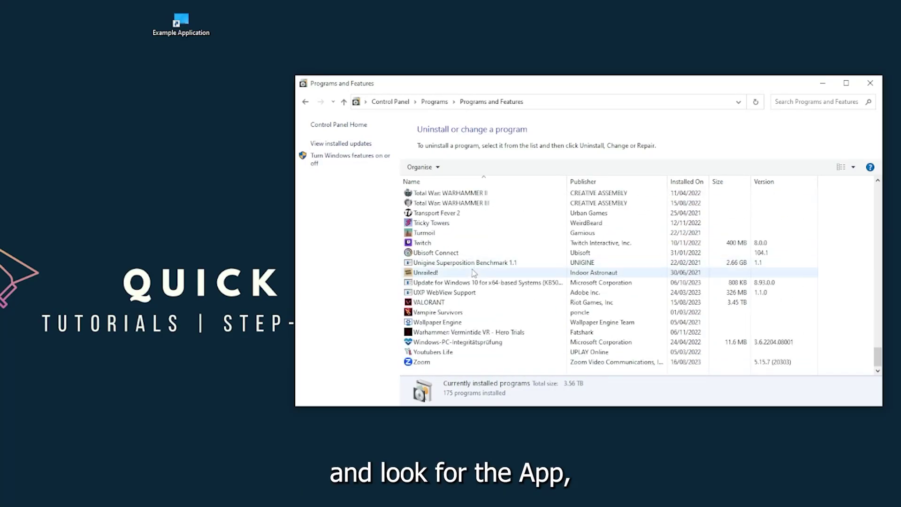
{"action": "scroll", "coordinate": [469, 282], "scroll_direction": "up", "scroll_amount": 15}
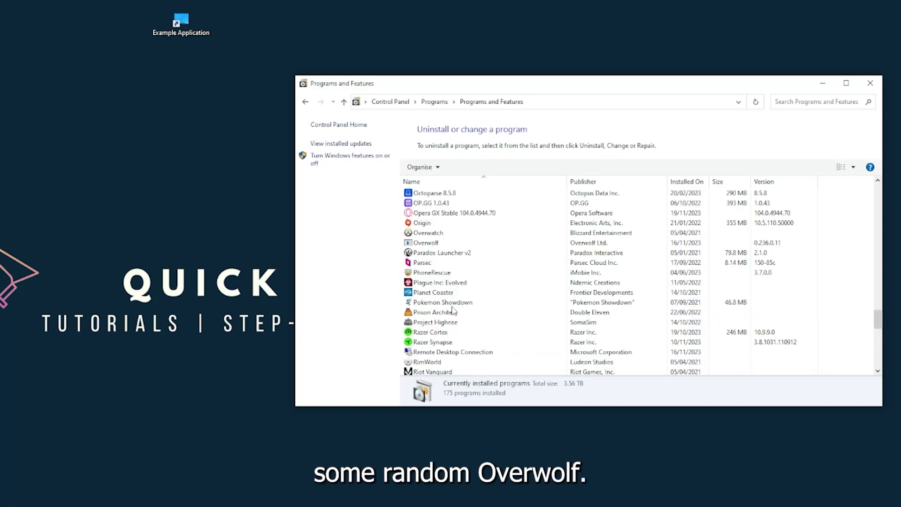
{"action": "scroll", "coordinate": [441, 308], "scroll_direction": "up", "scroll_amount": 2}
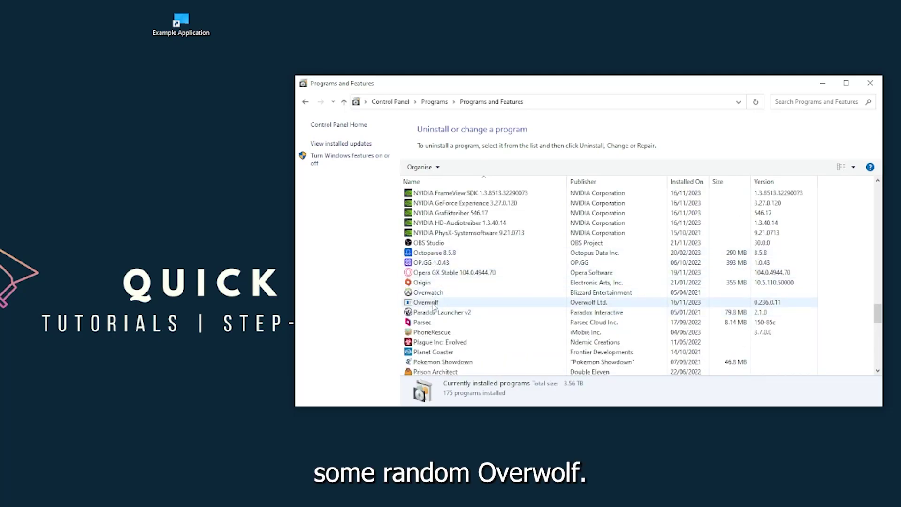
Try Uninstall/Change on Overwolf and answer the resulting error message with Yes.
{"action": "left_click", "coordinate": [434, 306]}
{"action": "right_click", "coordinate": [433, 304]}
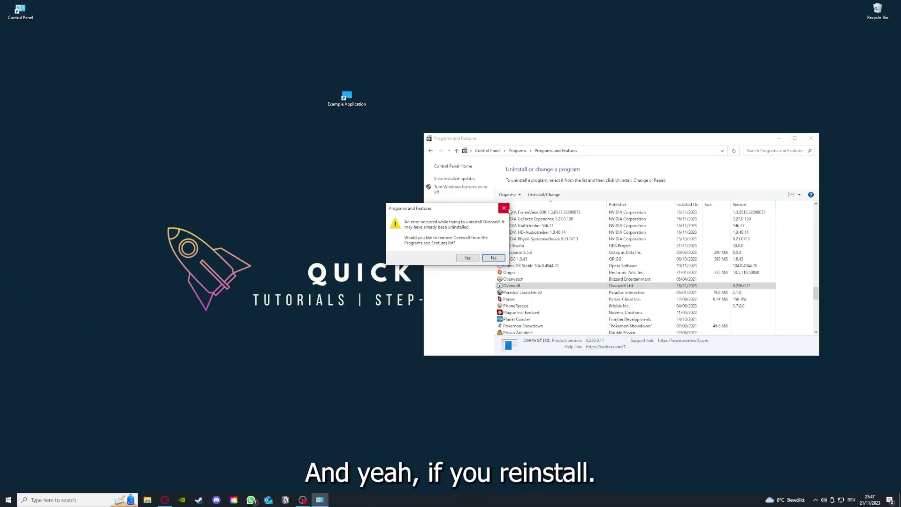
{"action": "left_click", "coordinate": [505, 208]}
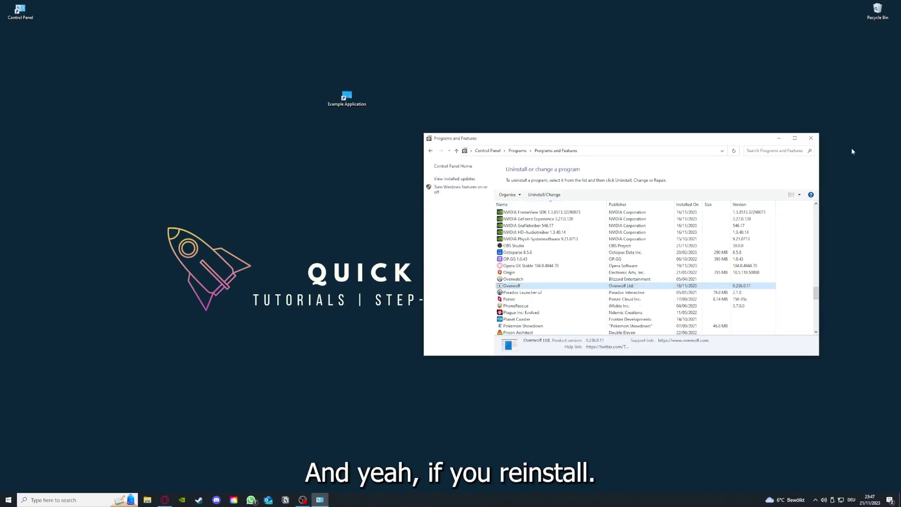
Close the Programs and Features window.
{"action": "left_click", "coordinate": [811, 138]}
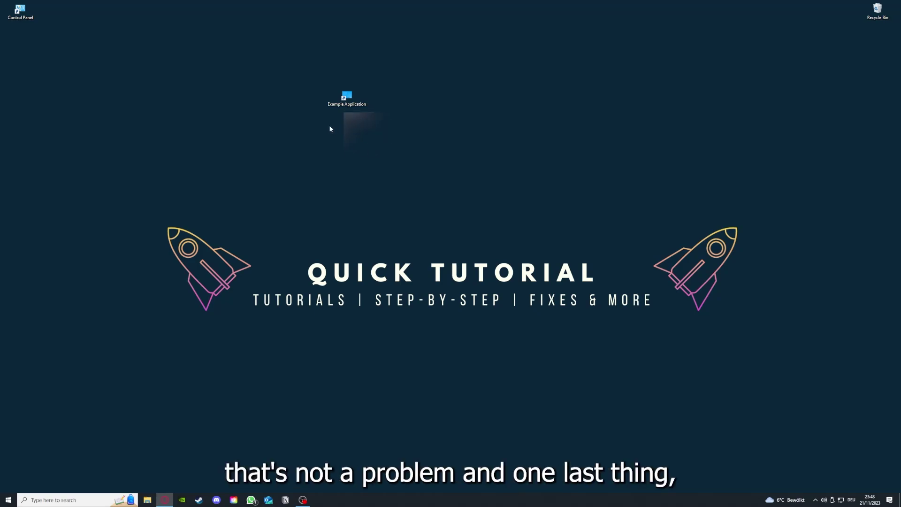
Open the Example Application shortcut's Properties, view Security then Details, and move the dialog down-right.
{"action": "right_click", "coordinate": [342, 94]}
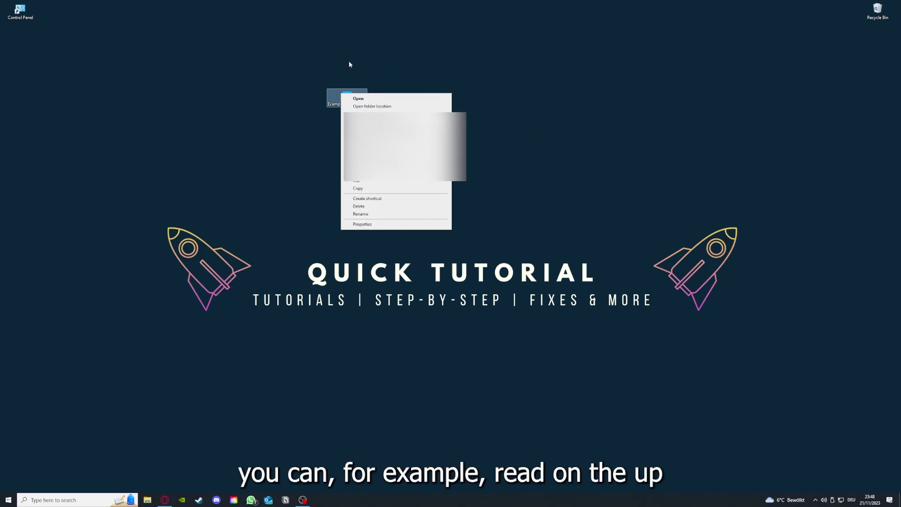
{"action": "left_click", "coordinate": [361, 224]}
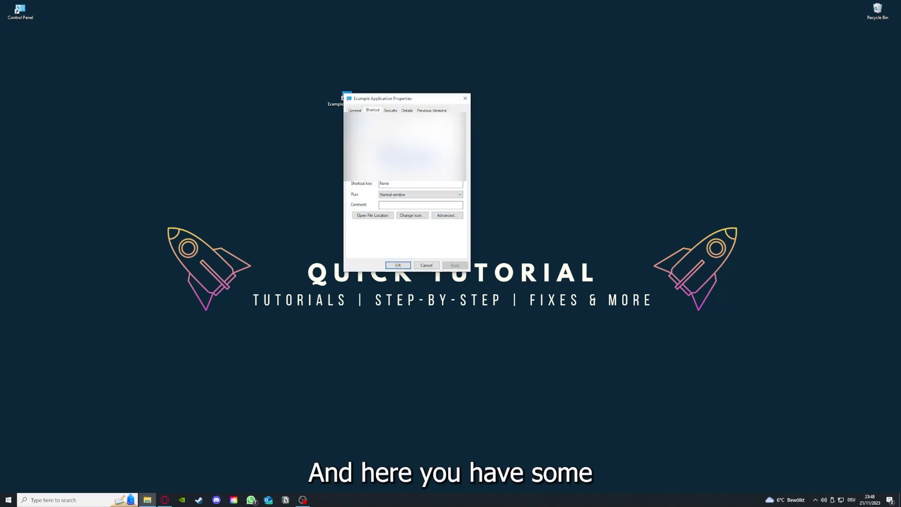
{"action": "left_click", "coordinate": [390, 110]}
{"action": "left_click", "coordinate": [407, 109]}
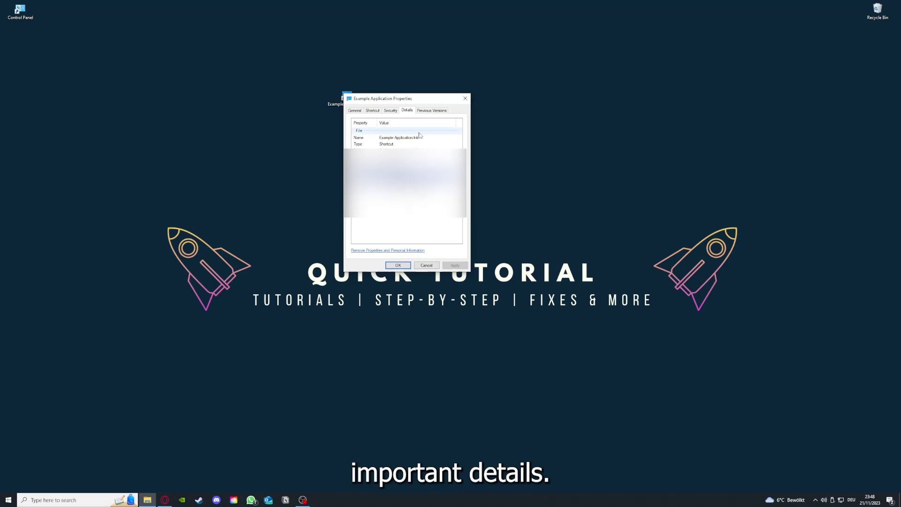
{"action": "left_click_drag", "start_coordinate": [408, 99], "coordinate": [476, 130]}
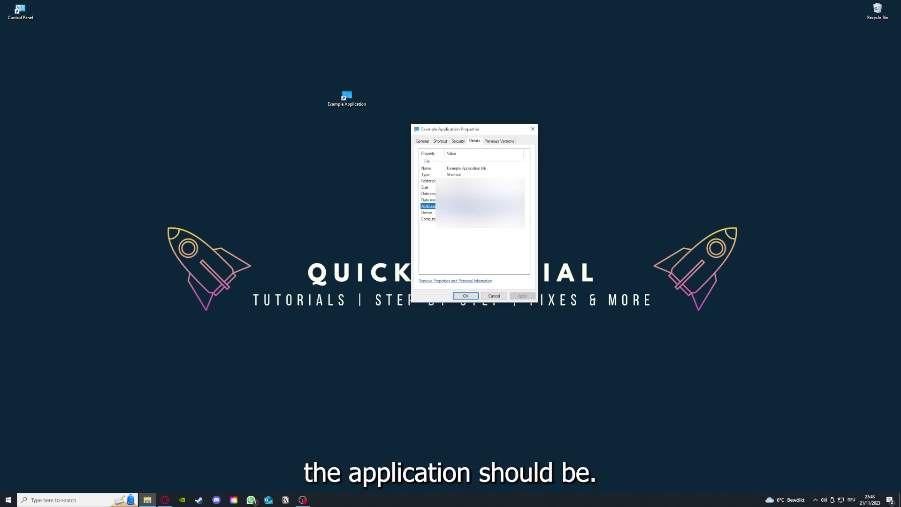
From the shortcut's Shortcut tab, open its file location in File Explorer and move that window aside.
{"action": "left_click", "coordinate": [504, 143]}
{"action": "left_click", "coordinate": [440, 142]}
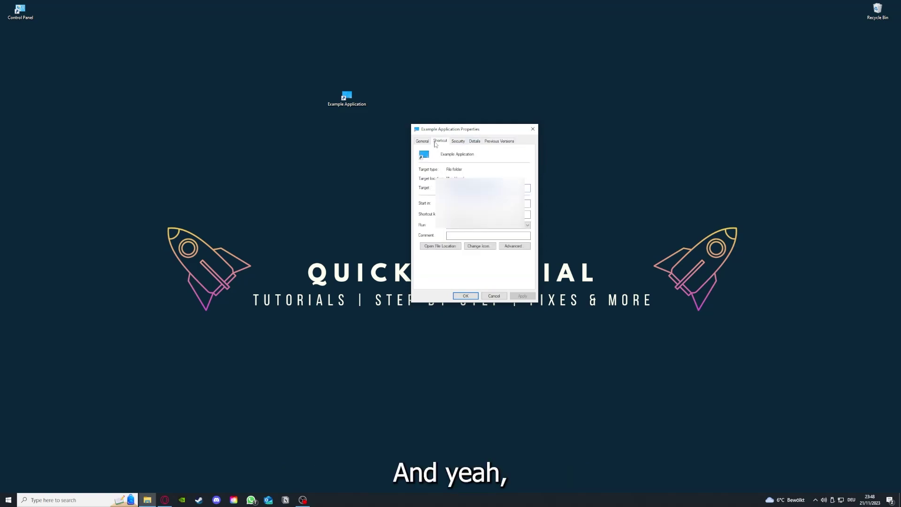
{"action": "left_click", "coordinate": [433, 247]}
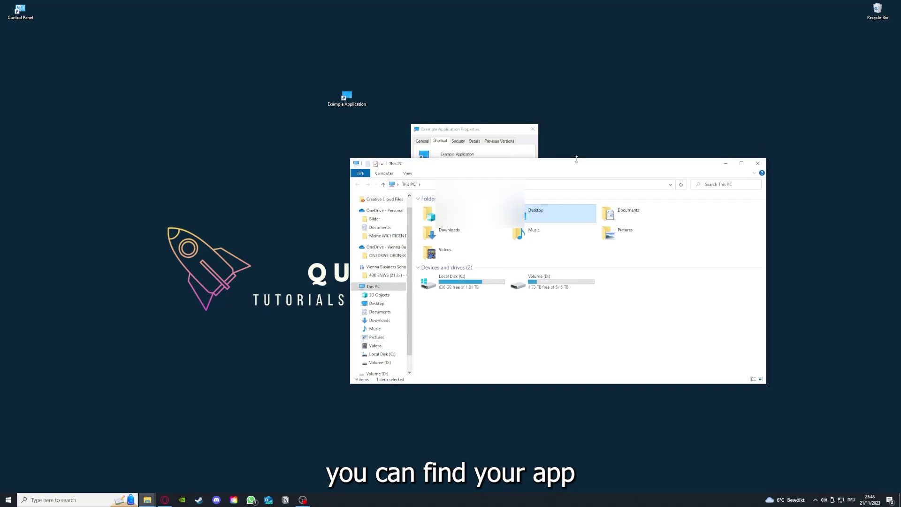
{"action": "left_click_drag", "start_coordinate": [578, 163], "coordinate": [477, 259]}
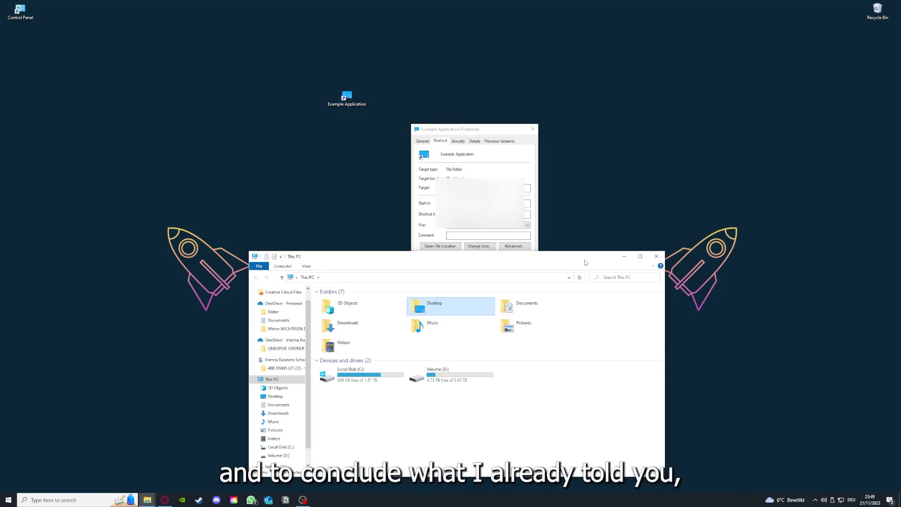
Close the File Explorer window and the shortcut's Properties dialog.
{"action": "left_click", "coordinate": [656, 257]}
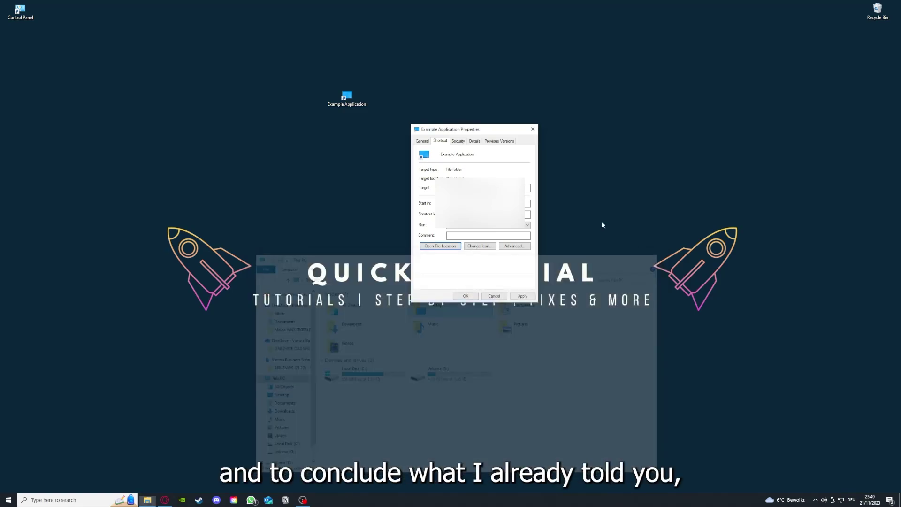
{"action": "key", "text": "Escape"}
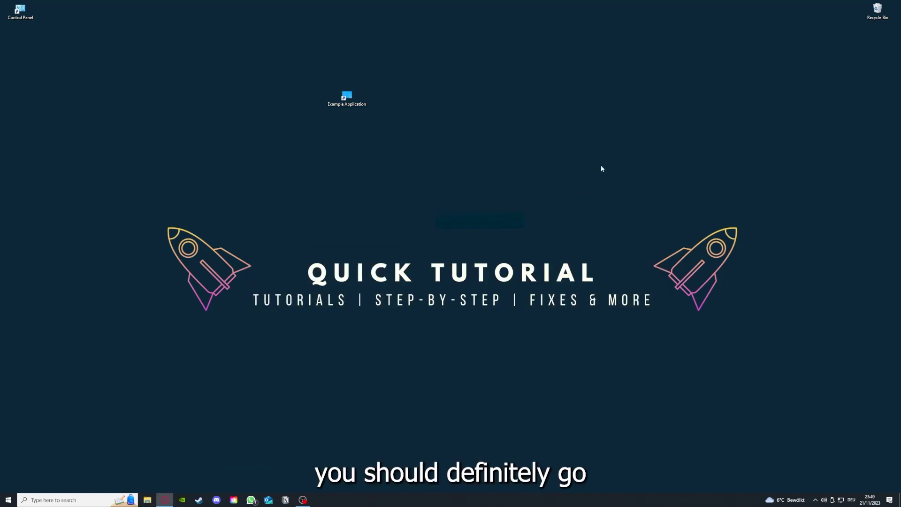